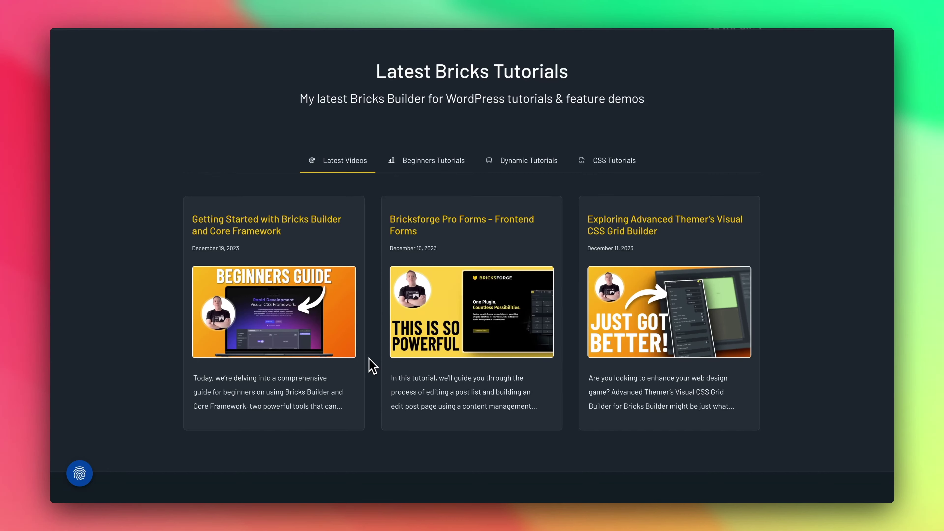
Open the Getting Started with Bricks Builder and Core Framework post and scroll through the article
{"action": "left_click", "coordinate": [287, 294]}
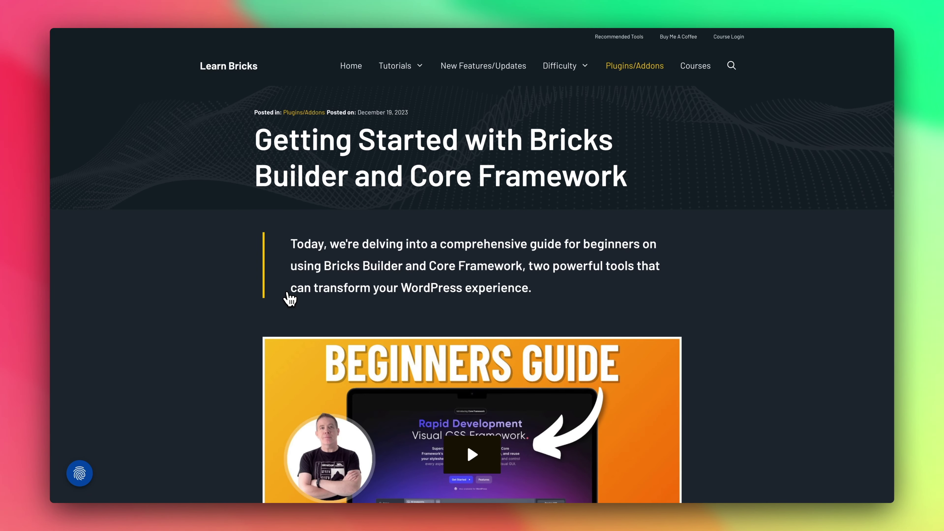
{"action": "scroll", "coordinate": [227, 358], "scroll_direction": "down", "scroll_amount": 5}
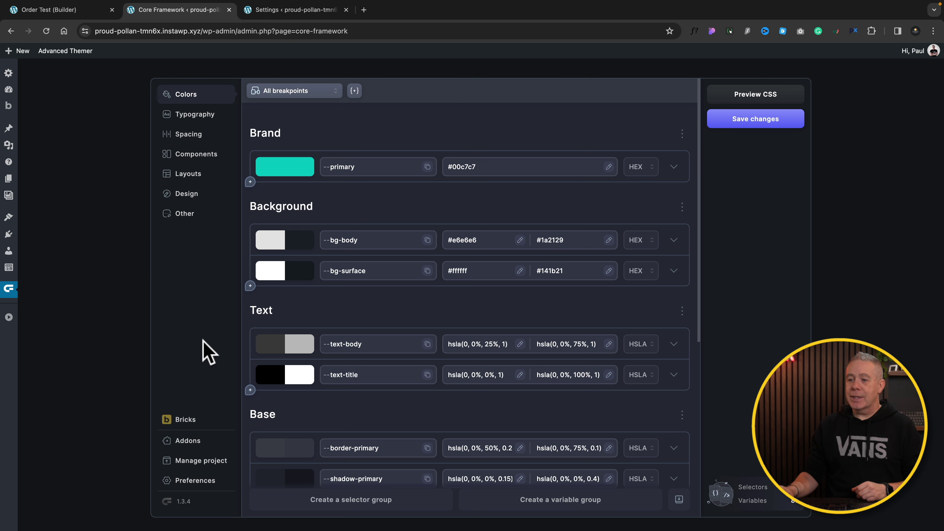
Open the Core Framework Preferences page
{"action": "left_click", "coordinate": [195, 482]}
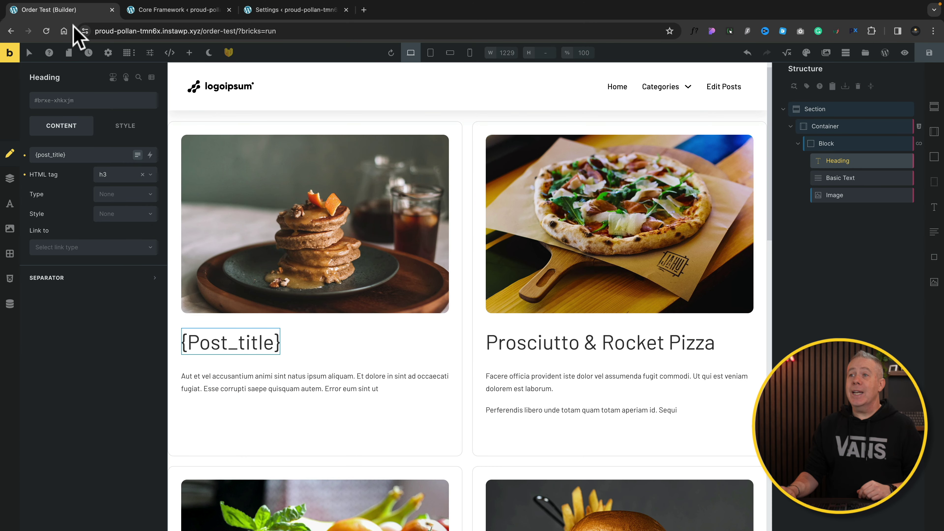
Open the WPTuts theme style, review its Conditions, and expand the Element - Container settings
{"action": "left_click", "coordinate": [109, 54]}
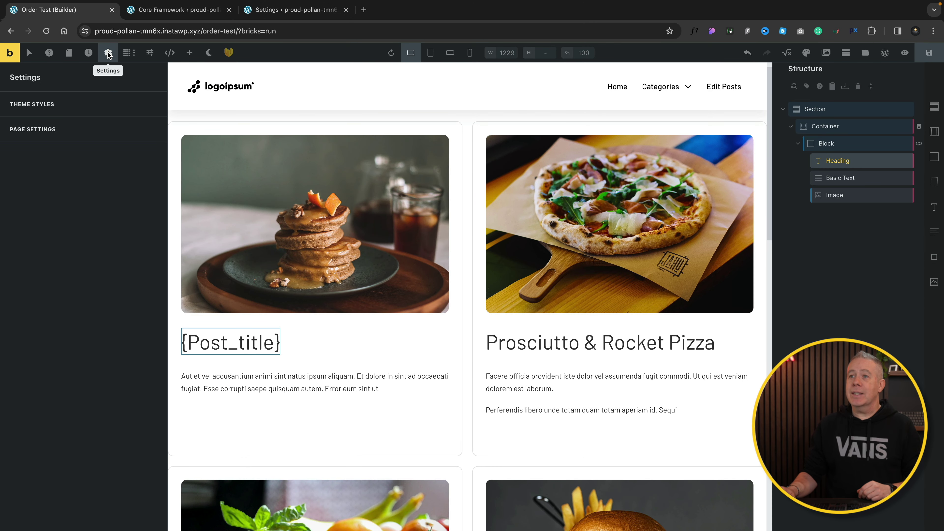
{"action": "left_click", "coordinate": [50, 111]}
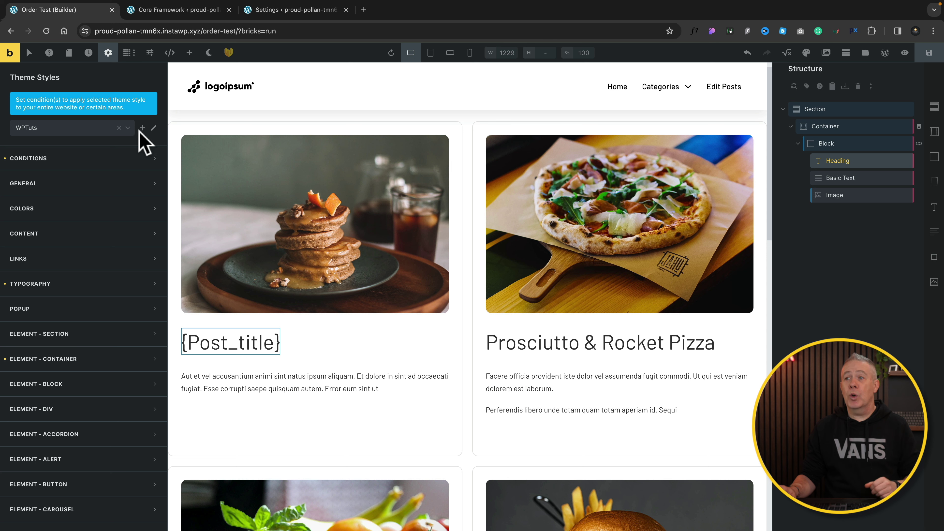
{"action": "left_click", "coordinate": [89, 158]}
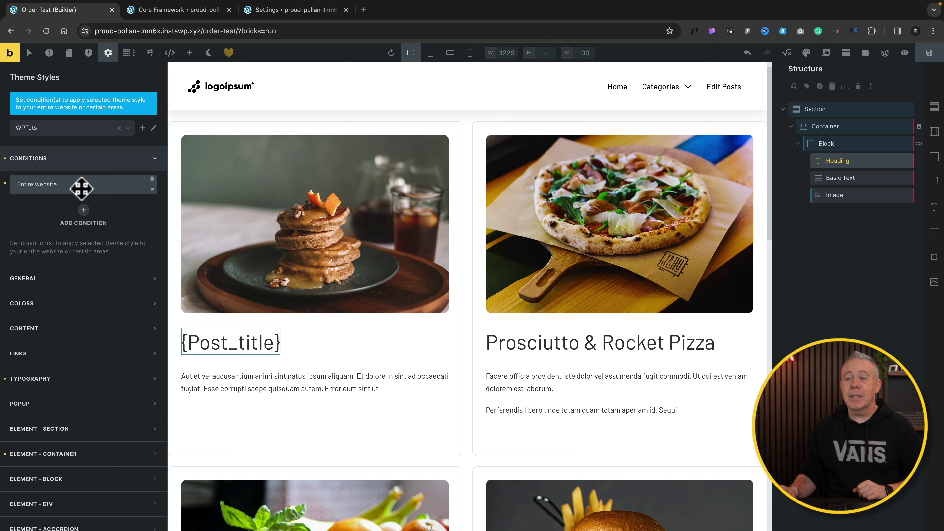
{"action": "left_click", "coordinate": [76, 160]}
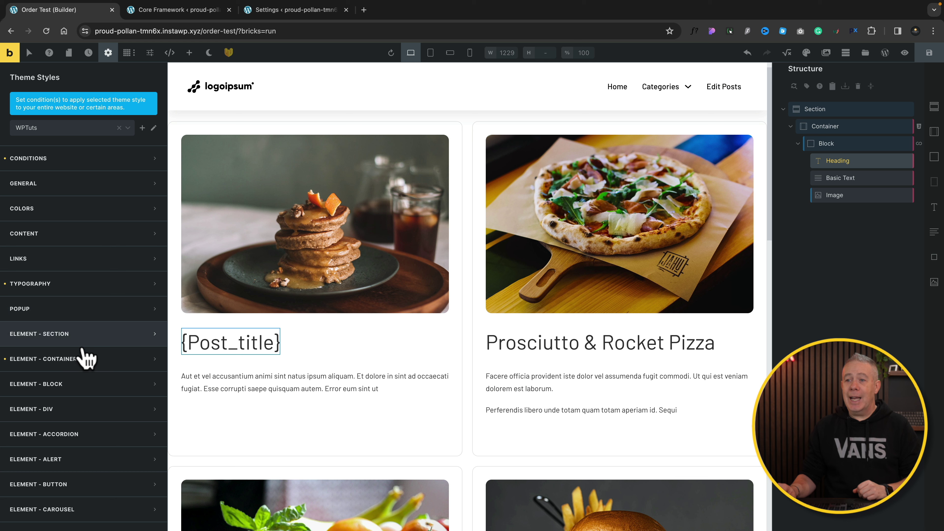
{"action": "left_click", "coordinate": [85, 362]}
{"action": "scroll", "coordinate": [85, 365], "scroll_direction": "down", "scroll_amount": 5}
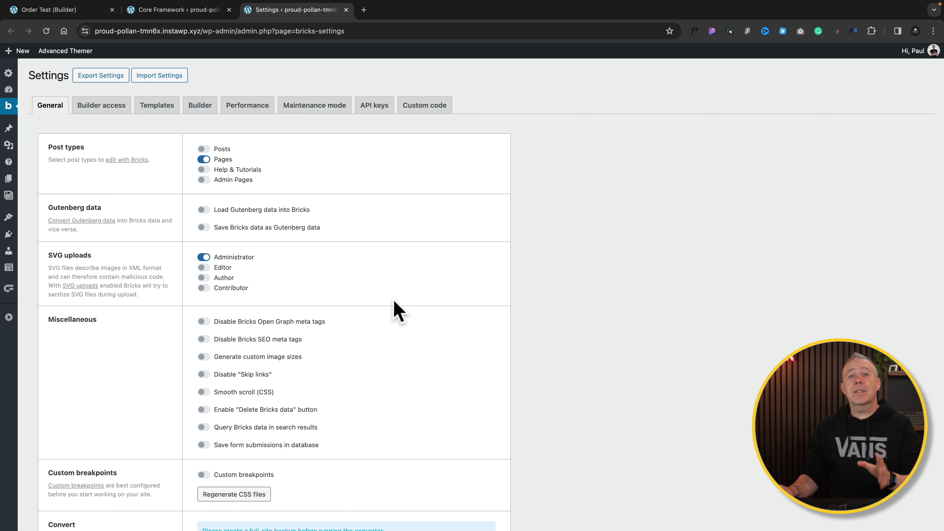
Switch on Custom breakpoints in the Bricks General settings
{"action": "scroll", "coordinate": [397, 354], "scroll_direction": "down", "scroll_amount": 5}
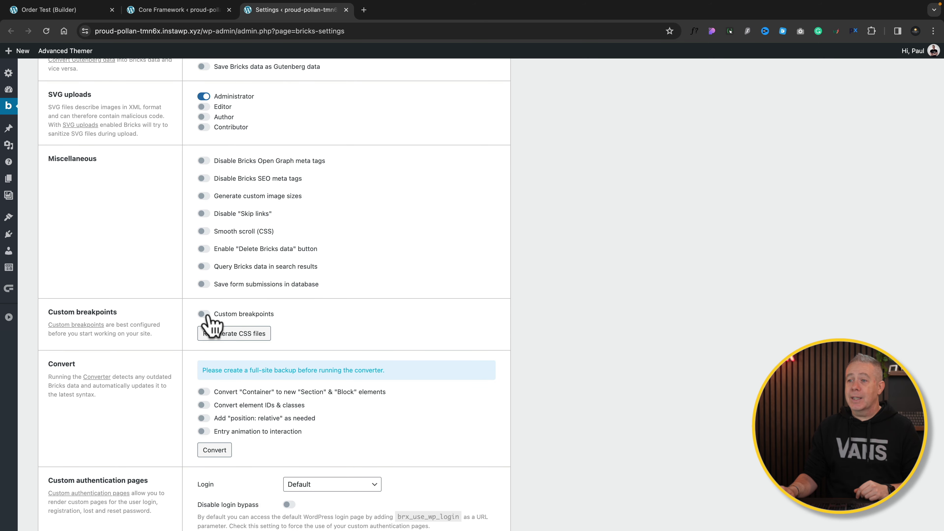
{"action": "left_click", "coordinate": [206, 314]}
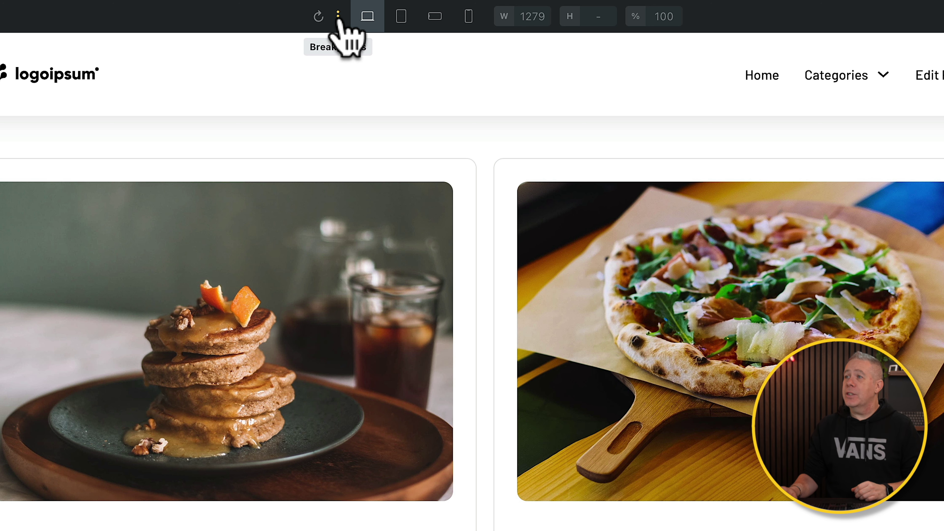
Change the Desktop breakpoint width to 1400 px and save the Order Test page
{"action": "left_click", "coordinate": [338, 15]}
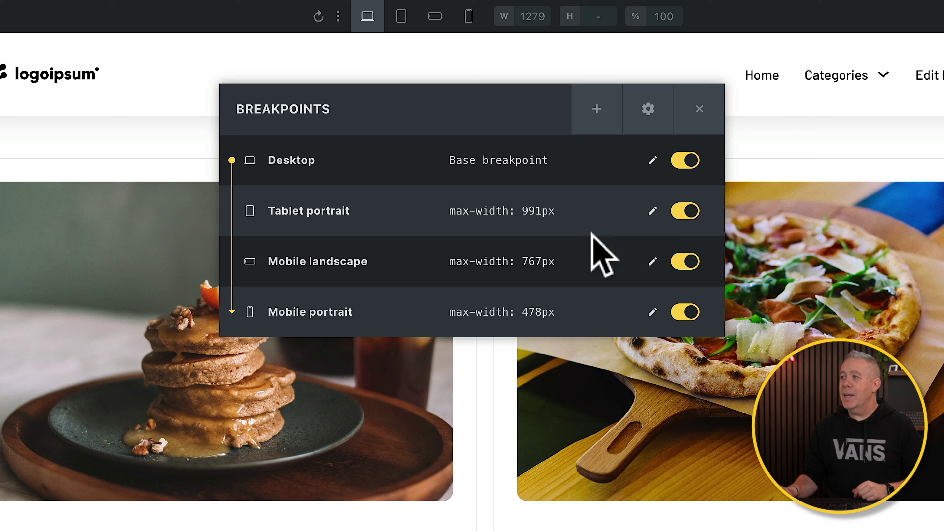
{"action": "left_click", "coordinate": [653, 160]}
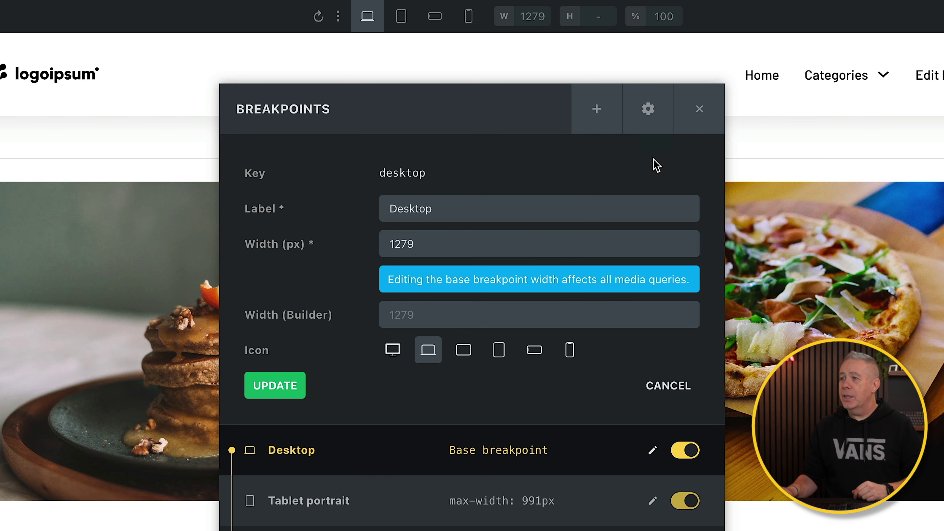
{"action": "double_click", "coordinate": [415, 246]}
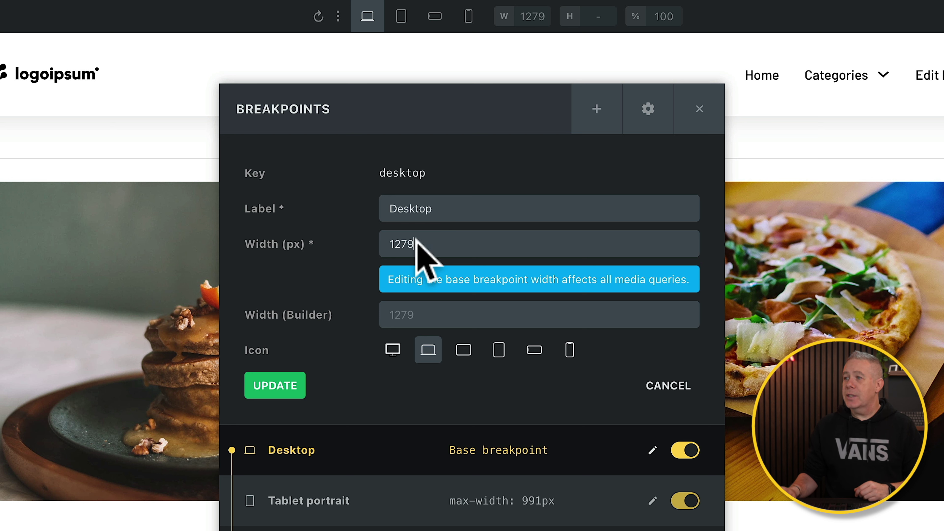
{"action": "type", "text": "1400"}
{"action": "left_click", "coordinate": [280, 387]}
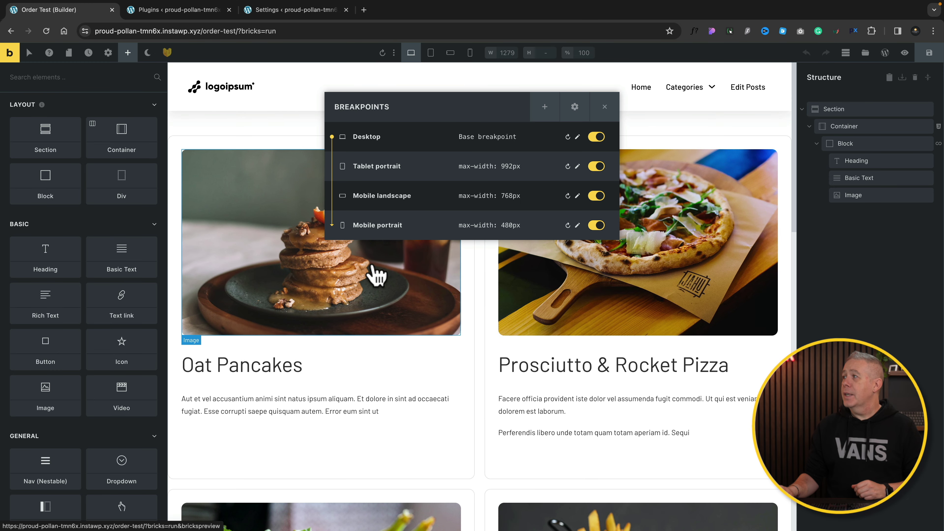
{"action": "left_click", "coordinate": [606, 105]}
{"action": "left_click", "coordinate": [927, 54]}
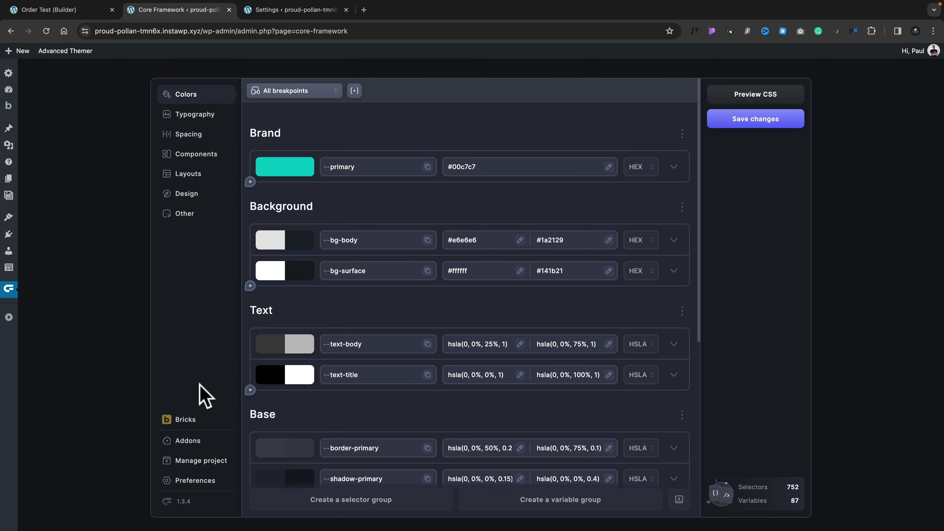
Review Core Framework's fluid type sizes, built on a 16–18 px base with the Perfect Fourth scale
{"action": "left_click", "coordinate": [195, 115]}
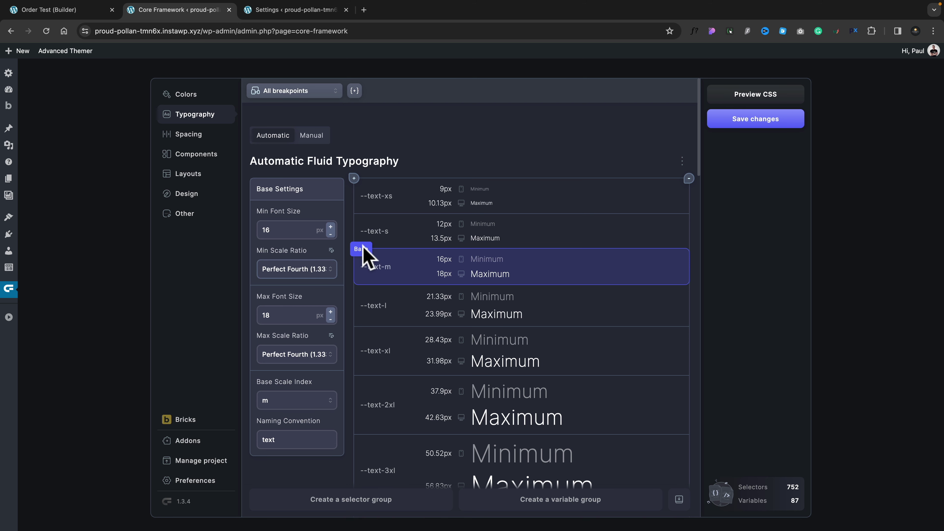
{"action": "scroll", "coordinate": [462, 420], "scroll_direction": "down", "scroll_amount": 6}
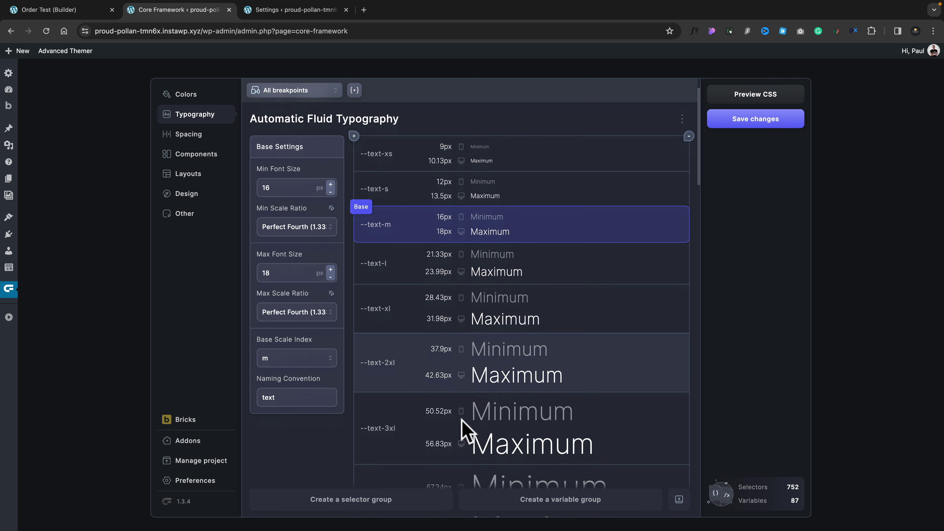
{"action": "scroll", "coordinate": [462, 419], "scroll_direction": "down", "scroll_amount": 8}
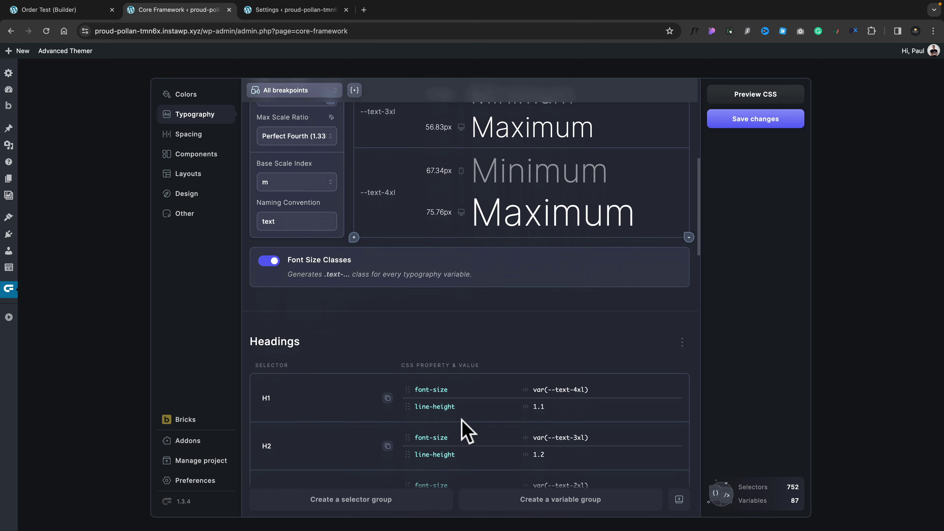
{"action": "scroll", "coordinate": [461, 420], "scroll_direction": "up", "scroll_amount": 10}
{"action": "scroll", "coordinate": [462, 420], "scroll_direction": "up", "scroll_amount": 3}
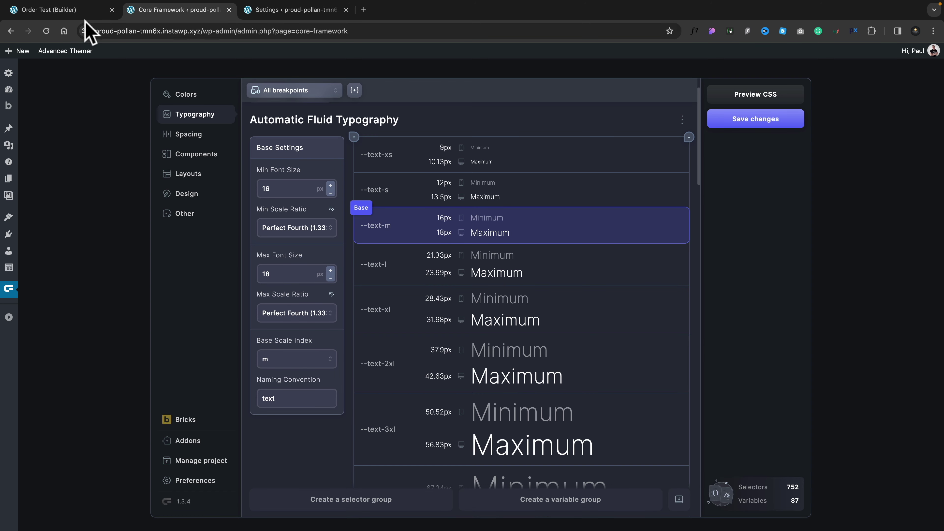
{"action": "left_click", "coordinate": [80, 11]}
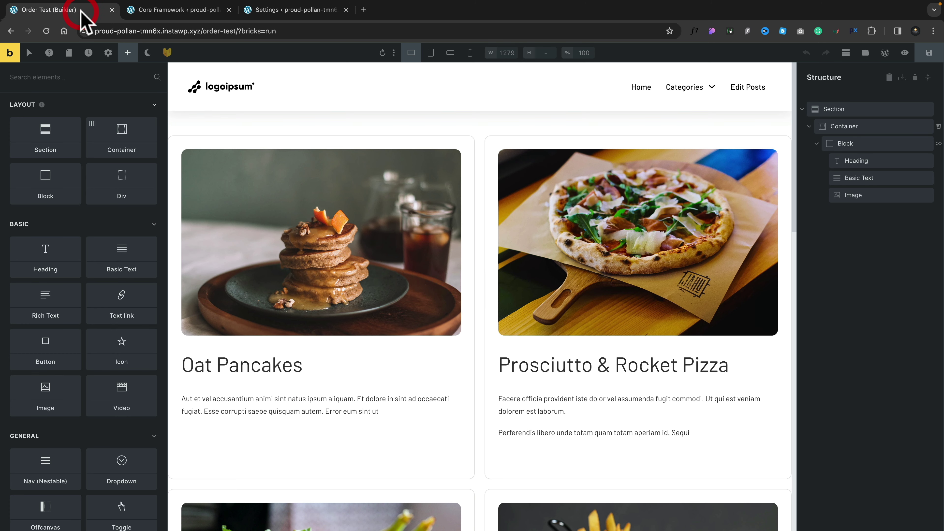
Set the theme style's Body font size to var(--text-m) from the Core Framework picker
{"action": "left_click", "coordinate": [107, 53]}
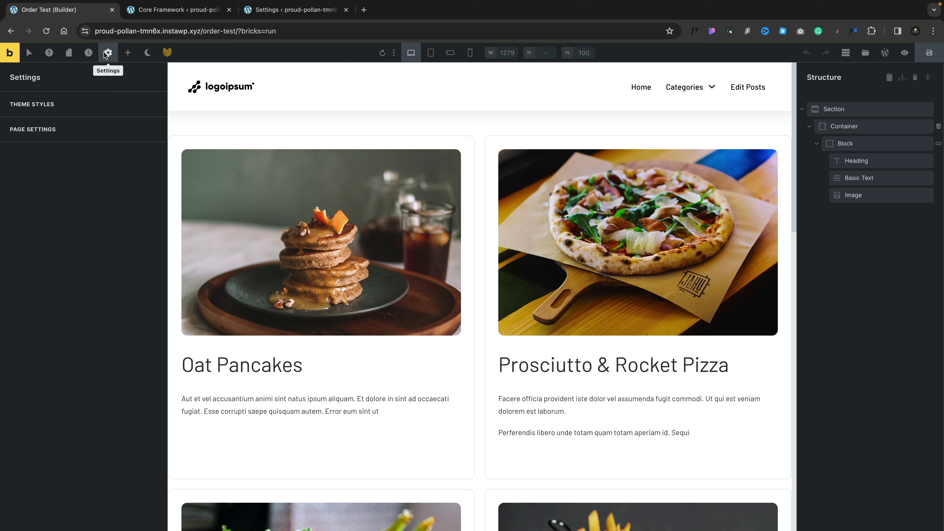
{"action": "left_click", "coordinate": [57, 104]}
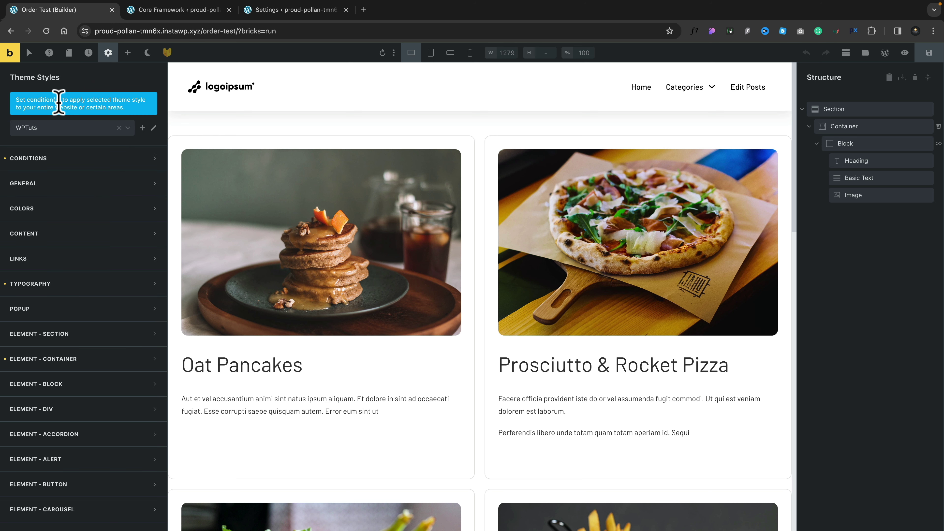
{"action": "left_click", "coordinate": [77, 286]}
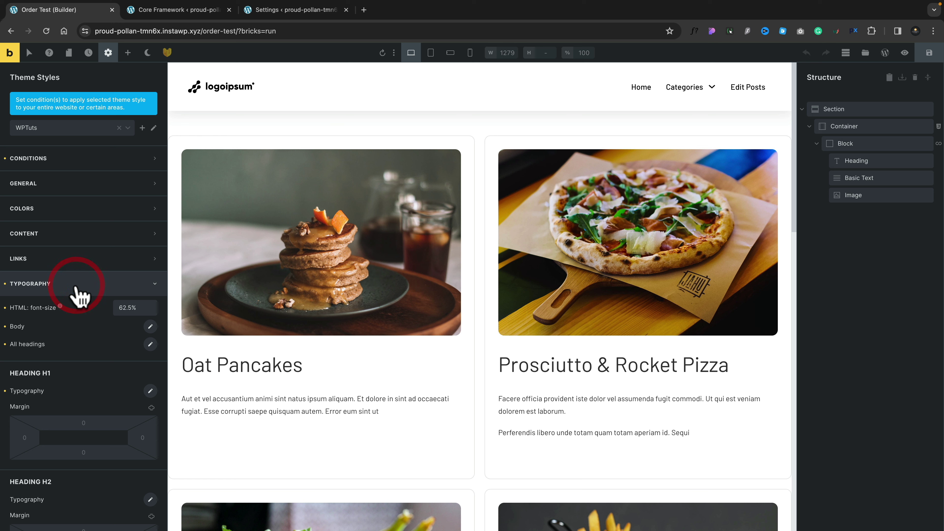
{"action": "scroll", "coordinate": [78, 291], "scroll_direction": "down", "scroll_amount": 3}
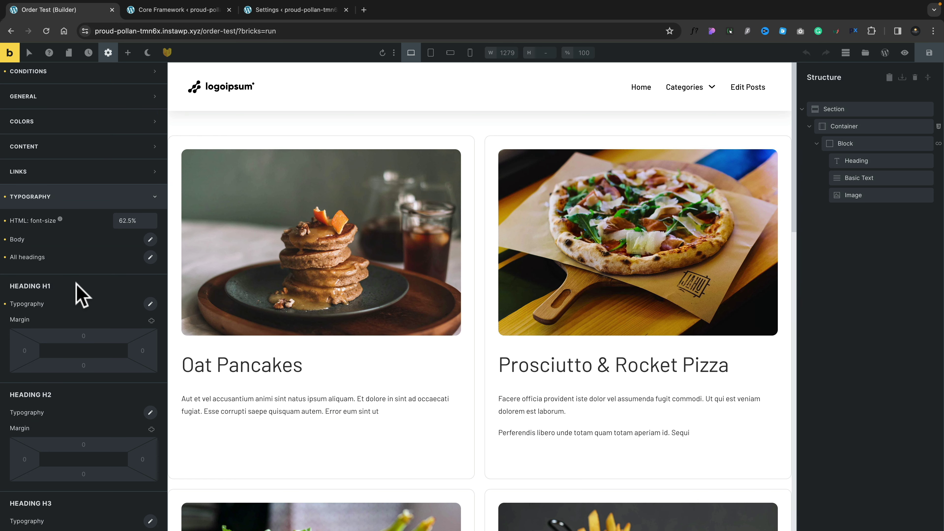
{"action": "left_click", "coordinate": [149, 240]}
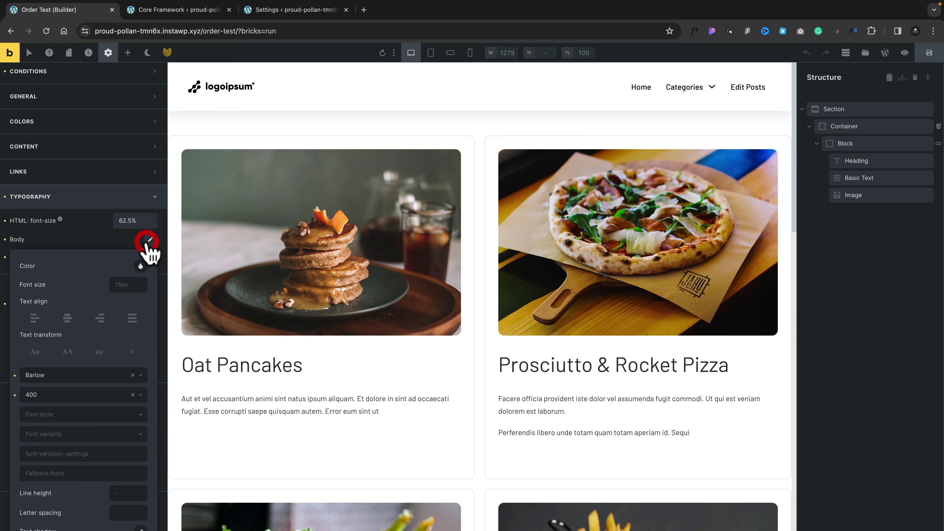
{"action": "left_click", "coordinate": [127, 285]}
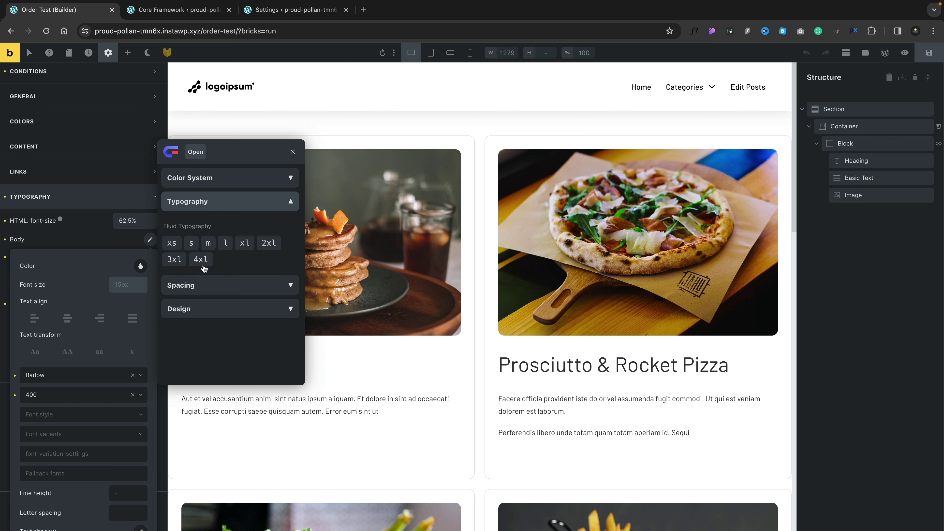
{"action": "left_click", "coordinate": [208, 243]}
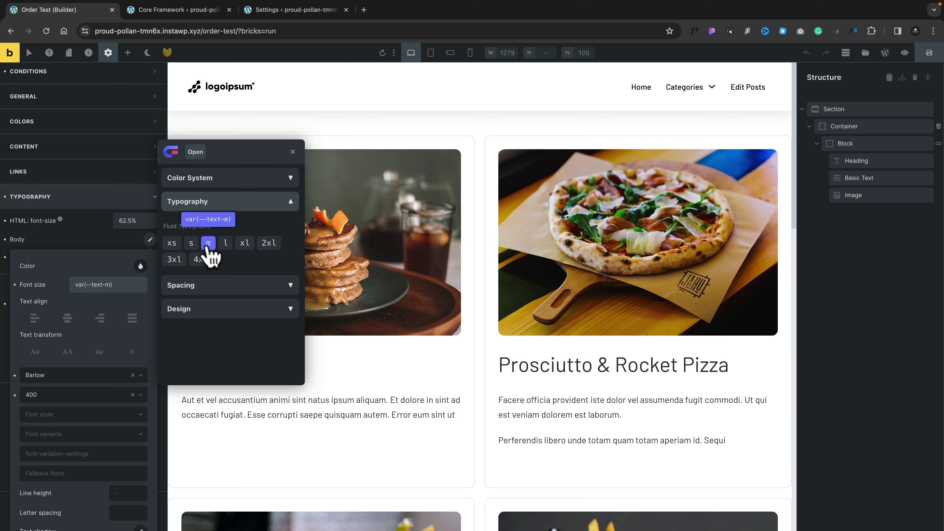
{"action": "left_click", "coordinate": [206, 247]}
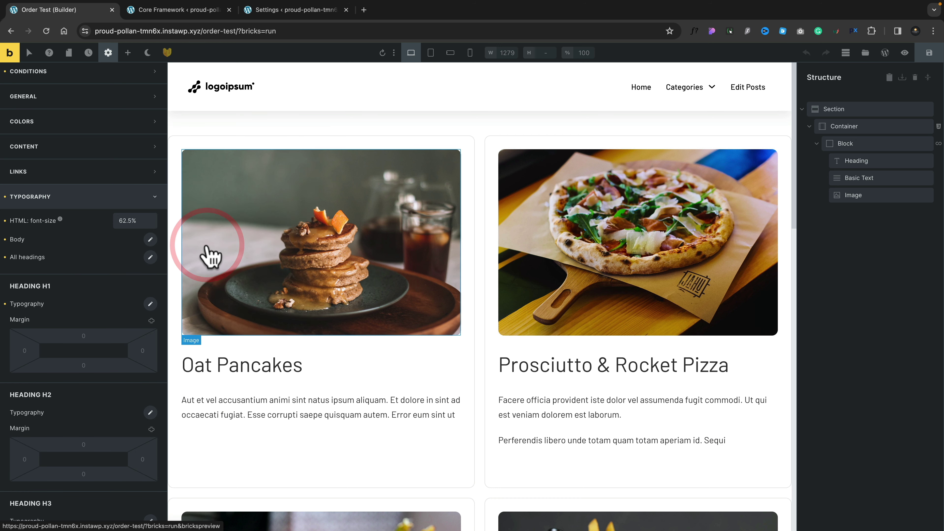
{"action": "left_click", "coordinate": [176, 11]}
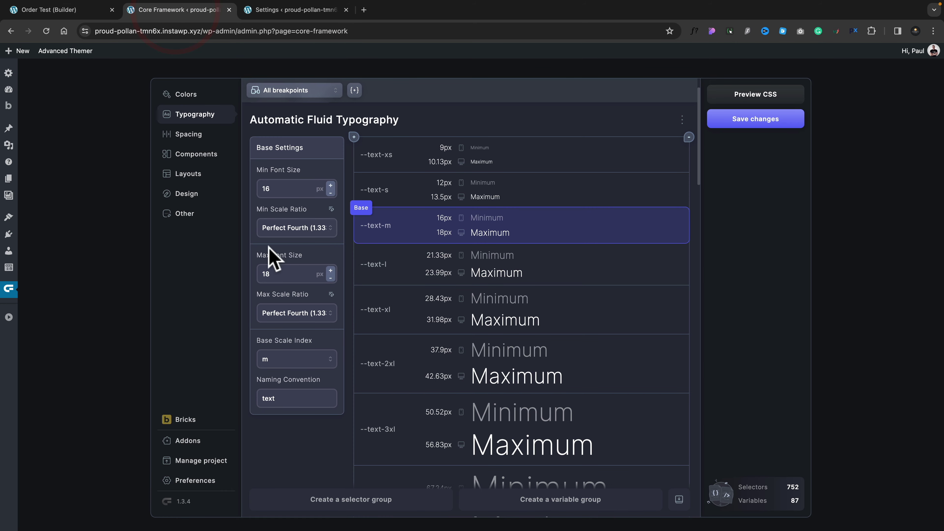
Return to the Order Test page in the Bricks builder tab
{"action": "left_click_drag", "start_coordinate": [395, 224], "coordinate": [411, 224]}
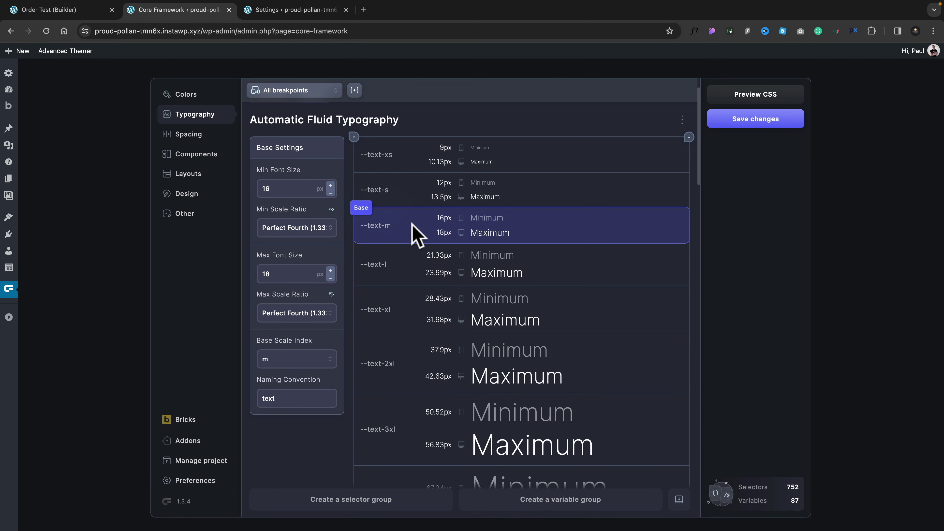
{"action": "left_click", "coordinate": [74, 14]}
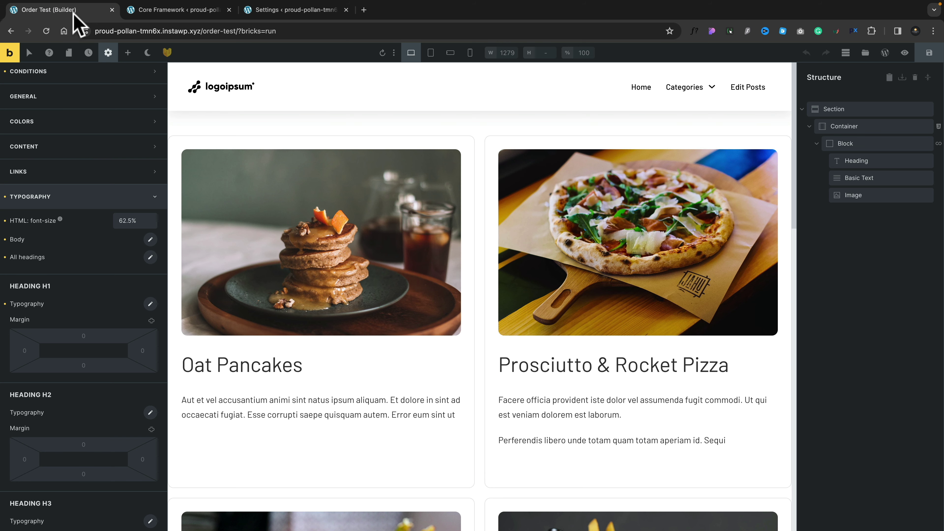
{"action": "left_click", "coordinate": [168, 11]}
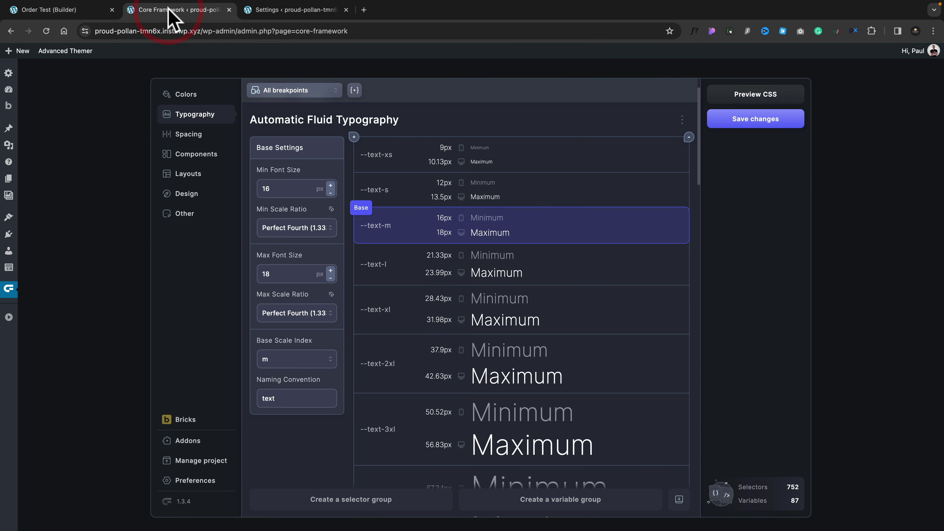
{"action": "left_click", "coordinate": [73, 14]}
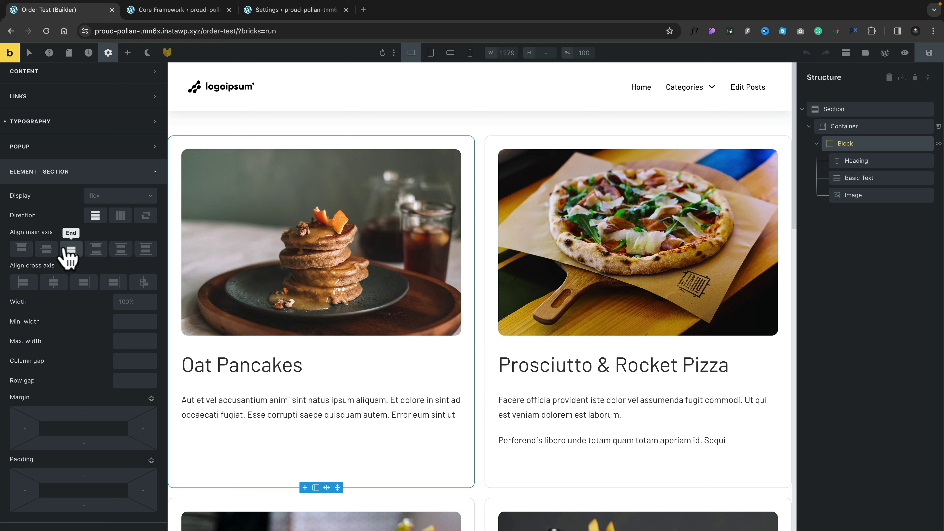
Link all four Section padding sides and set them to a Core Framework fluid spacing variable (--space-xs)
{"action": "scroll", "coordinate": [89, 305], "scroll_direction": "down", "scroll_amount": 1}
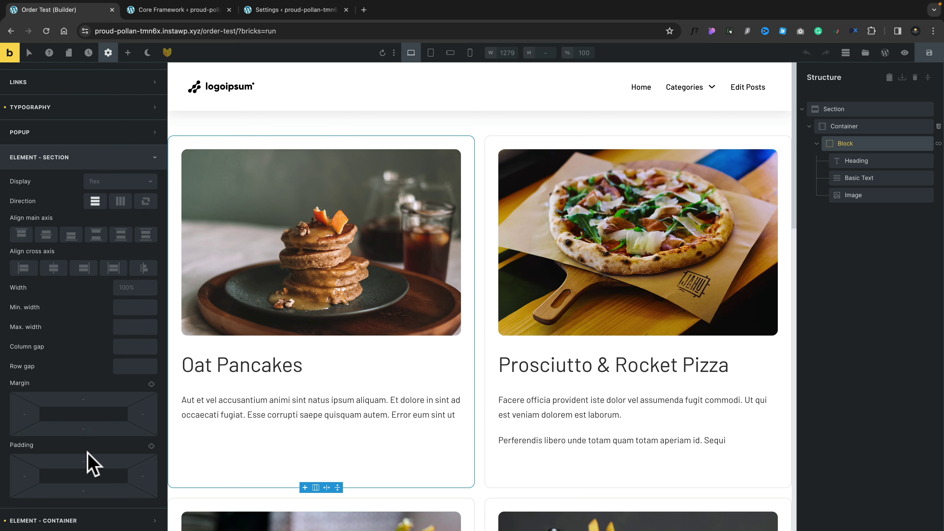
{"action": "scroll", "coordinate": [87, 460], "scroll_direction": "down", "scroll_amount": 5}
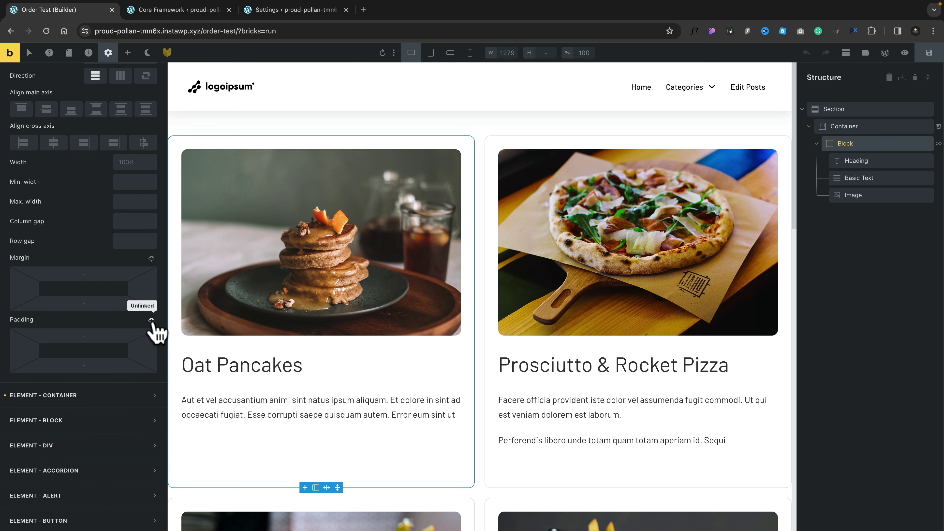
{"action": "left_click", "coordinate": [151, 320]}
{"action": "left_click", "coordinate": [93, 336]}
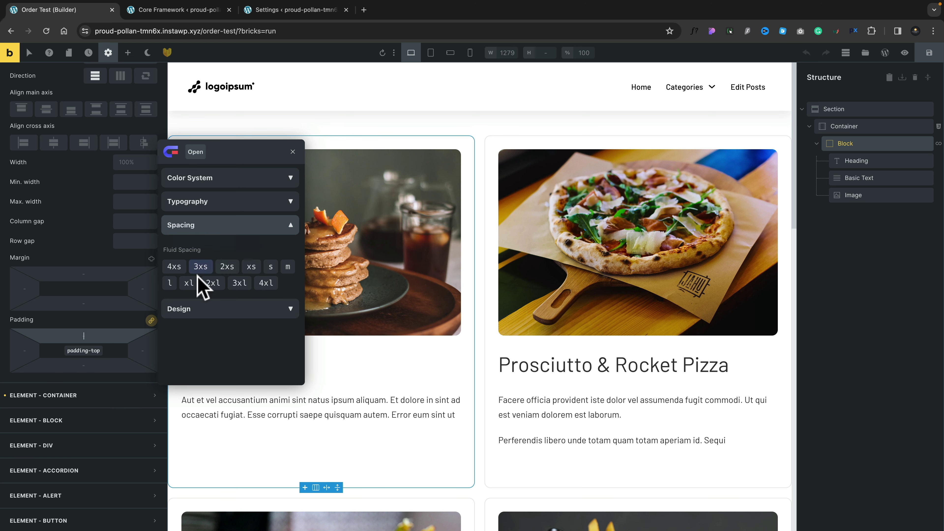
{"action": "left_click", "coordinate": [189, 282]}
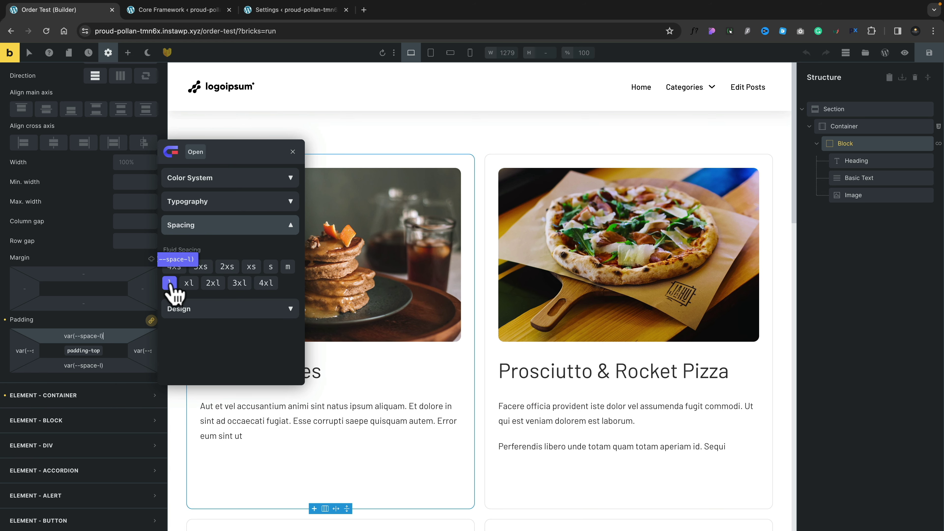
{"action": "left_click", "coordinate": [251, 266]}
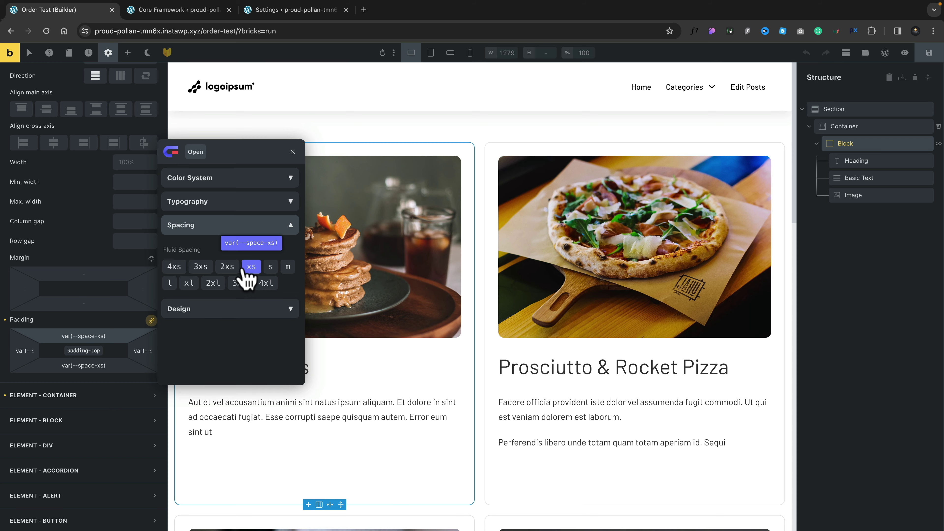
{"action": "left_click", "coordinate": [188, 283]}
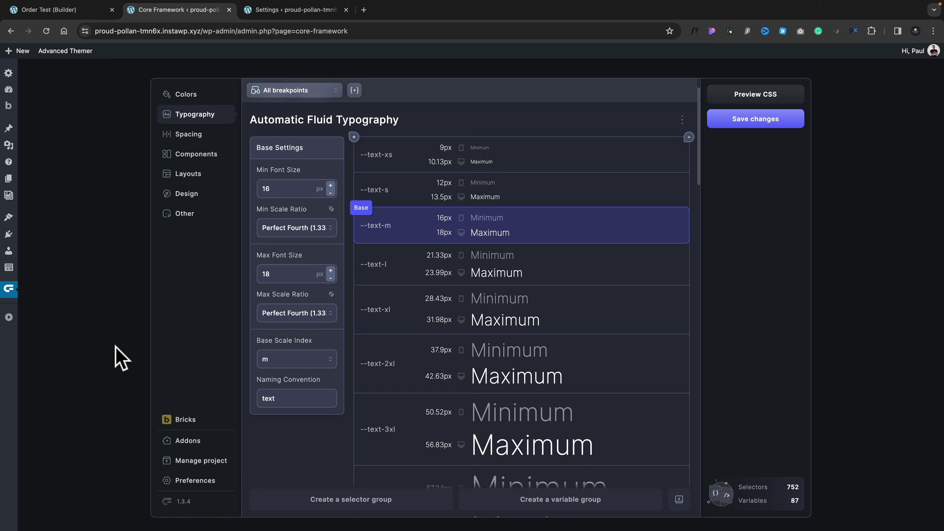
Add an empty Untitled selector group below the Z-index utilities on the Other page
{"action": "left_click", "coordinate": [187, 214]}
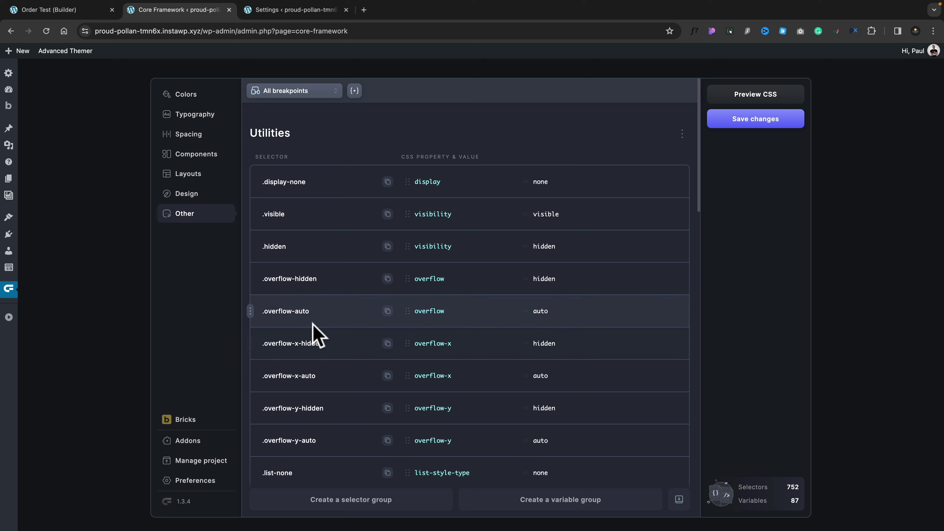
{"action": "scroll", "coordinate": [426, 342], "scroll_direction": "down", "scroll_amount": 3}
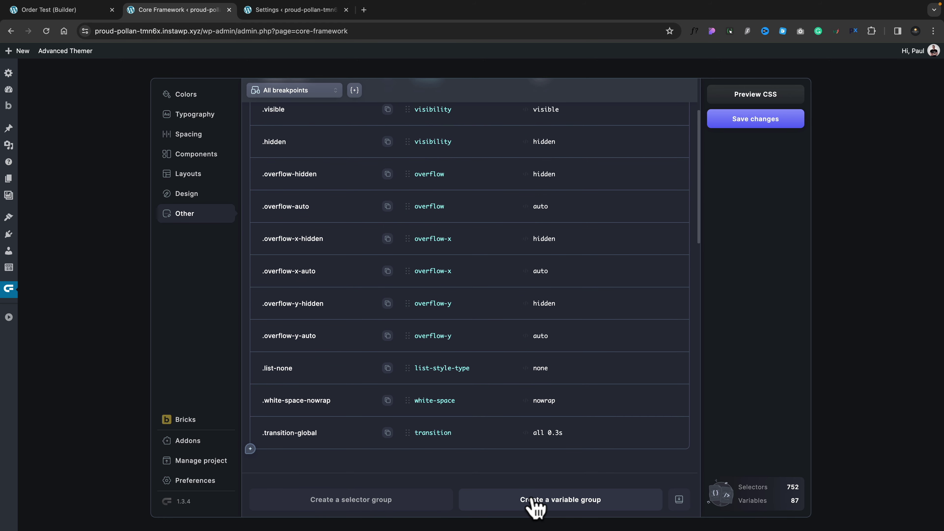
{"action": "scroll", "coordinate": [664, 371], "scroll_direction": "down", "scroll_amount": 5}
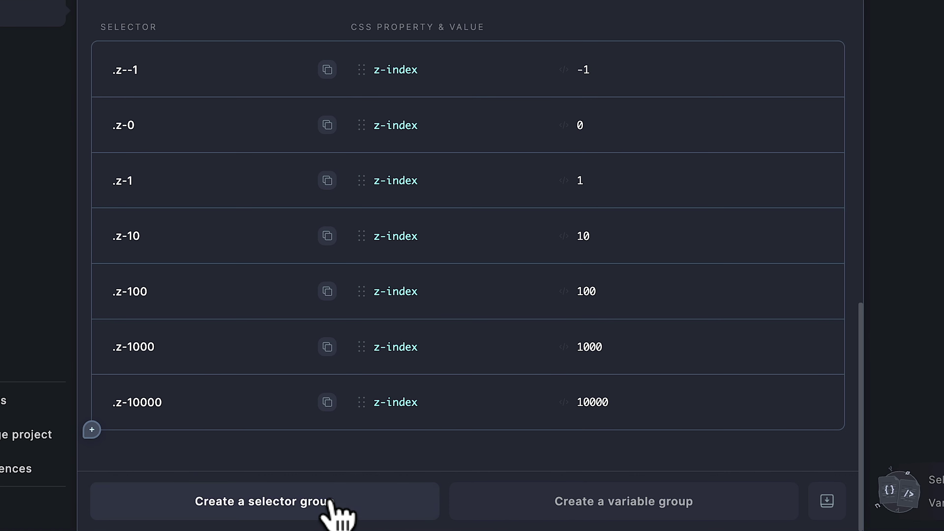
{"action": "left_click", "coordinate": [330, 503]}
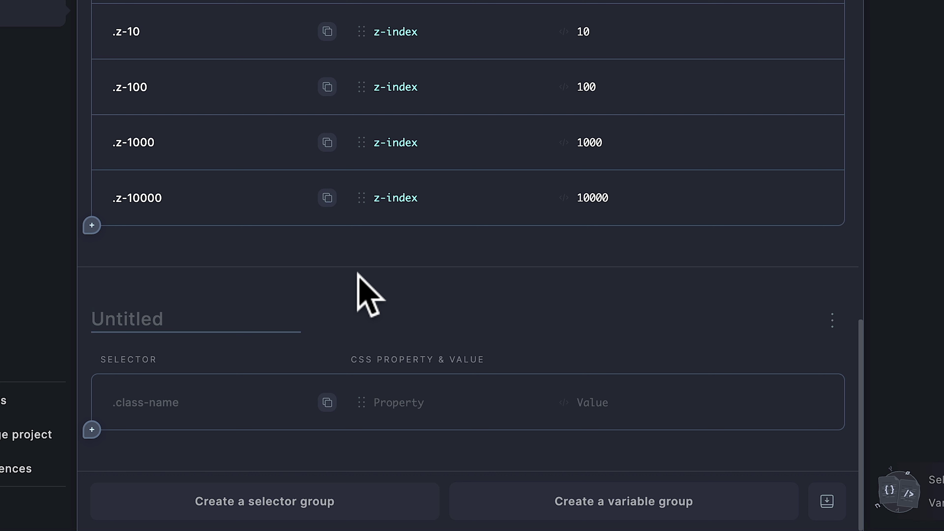
Name the untitled selector group Default Body and give it the body selector
{"action": "left_click", "coordinate": [162, 319]}
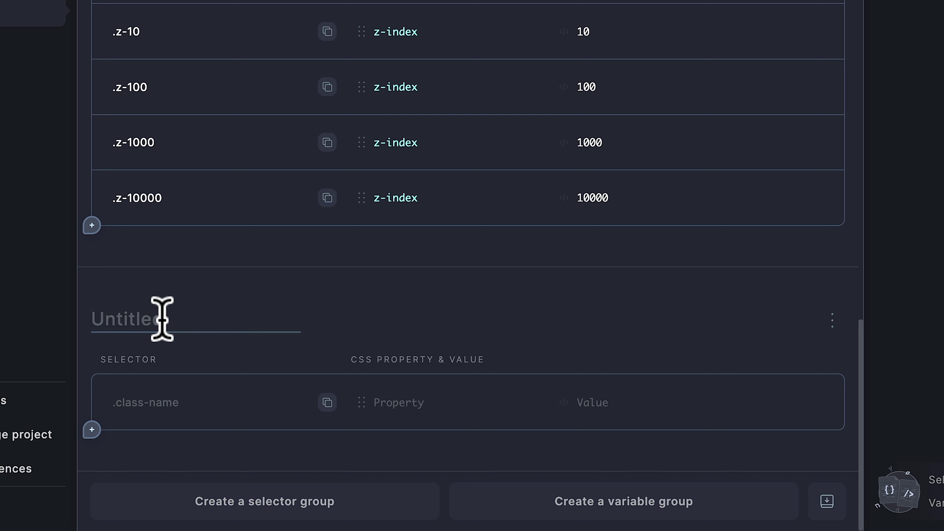
{"action": "type", "text": "Default Body"}
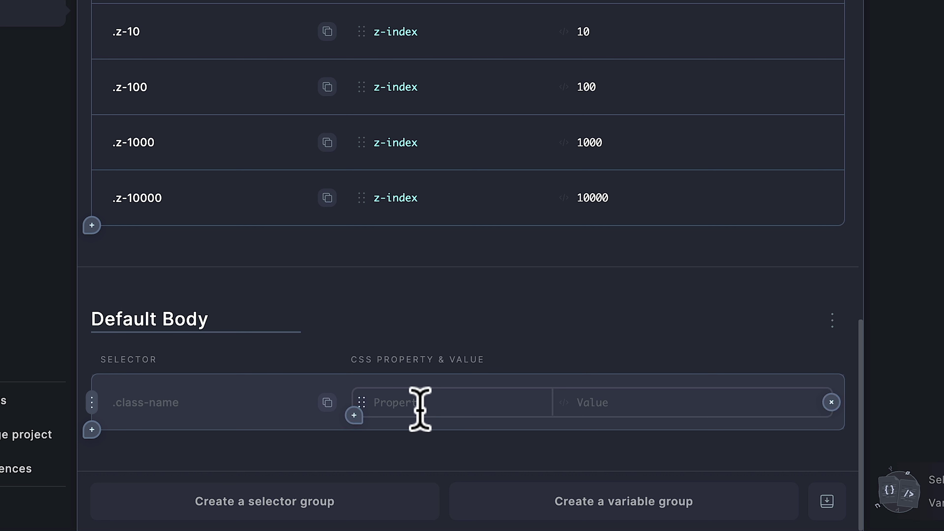
{"action": "left_click", "coordinate": [194, 401]}
{"action": "type", "text": "body"}
Add a min-height property to body with a value of 100vh
{"action": "left_click", "coordinate": [400, 402]}
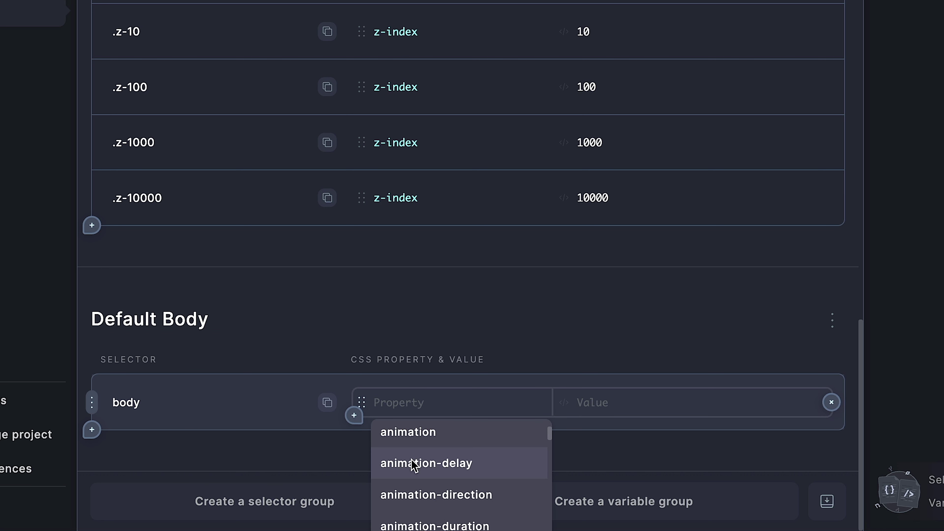
{"action": "type", "text": "min"}
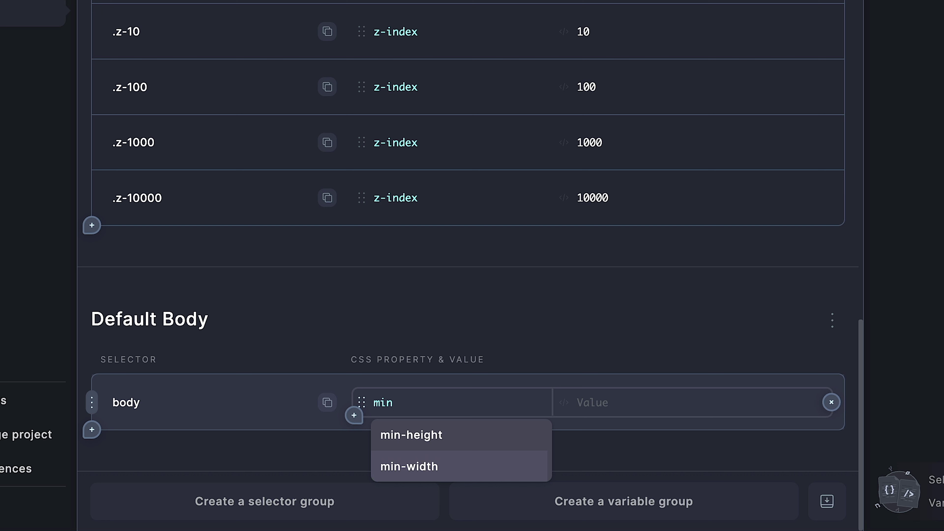
{"action": "left_click", "coordinate": [428, 433]}
{"action": "left_click", "coordinate": [630, 402]}
{"action": "type", "text": "100vh"}
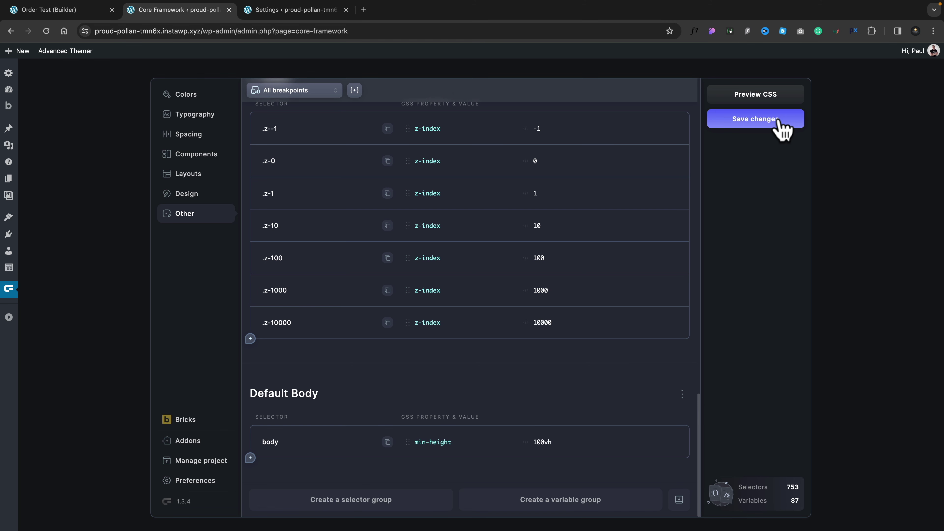
Save the Core Framework changes, including the new Default Body group
{"action": "left_click", "coordinate": [779, 120]}
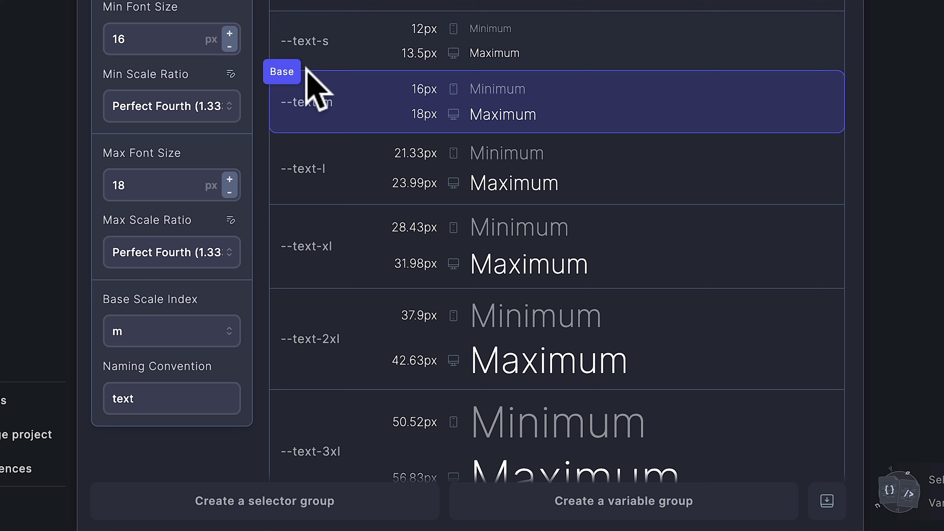
Show the Other page and scroll to the Default Body group with body min-height 100vh
{"action": "left_click", "coordinate": [343, 104]}
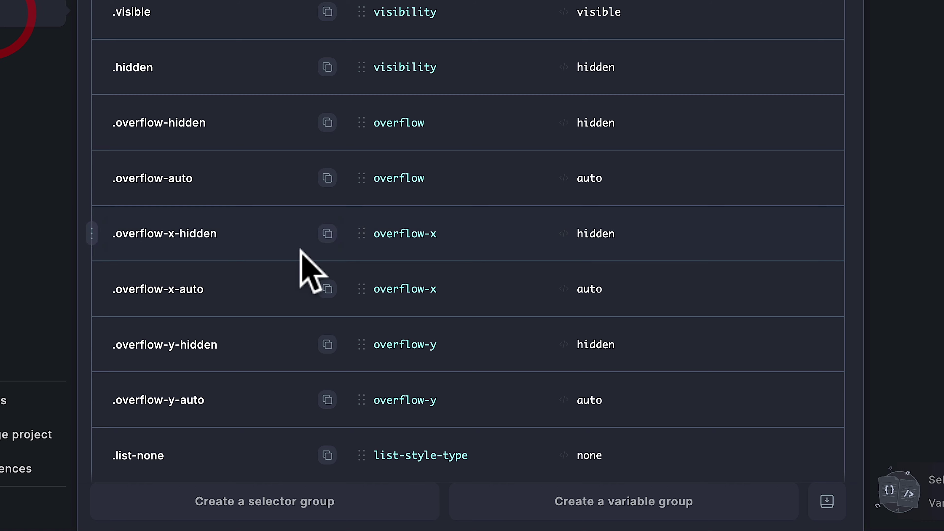
{"action": "scroll", "coordinate": [305, 270], "scroll_direction": "down", "scroll_amount": 15}
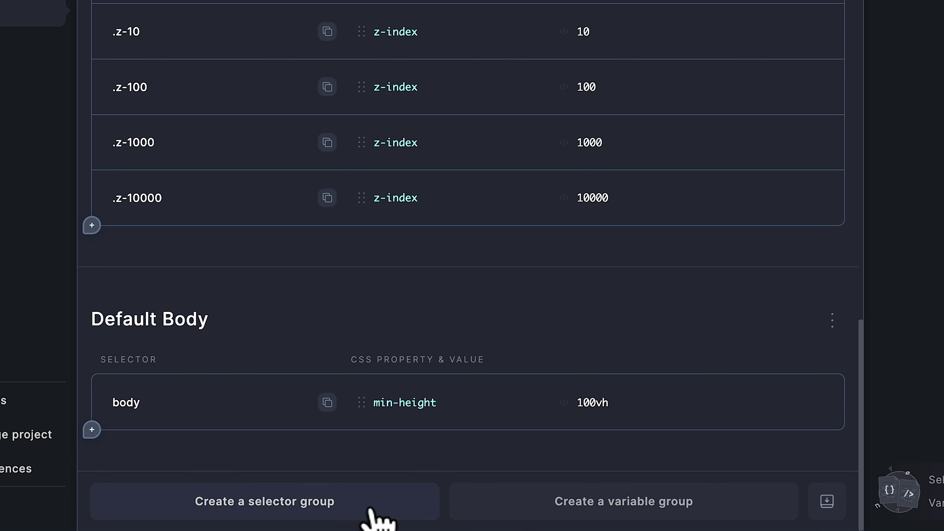
Create a second selector group and set its selector to :where(.brxe-section)
{"action": "left_click", "coordinate": [337, 508]}
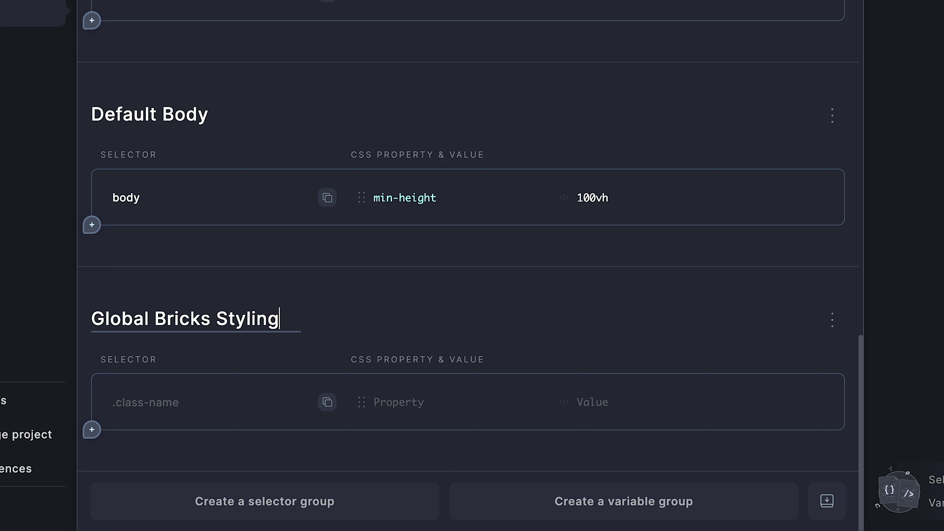
{"action": "left_click", "coordinate": [134, 397]}
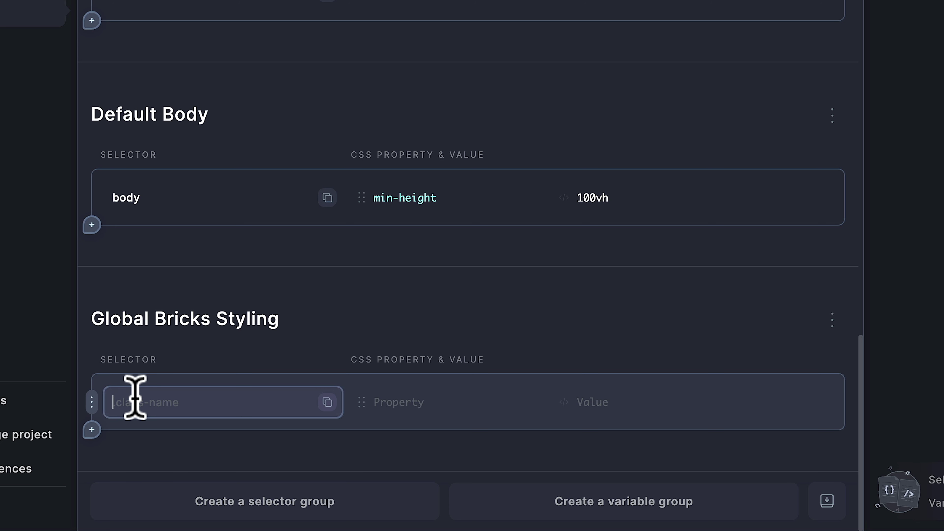
{"action": "type", "text": "Image Rounded Corner Fix.MP4"}
{"action": "key", "text": "ctrl+a"}
{"action": "type", "text": ":where(.brxe-section)"}
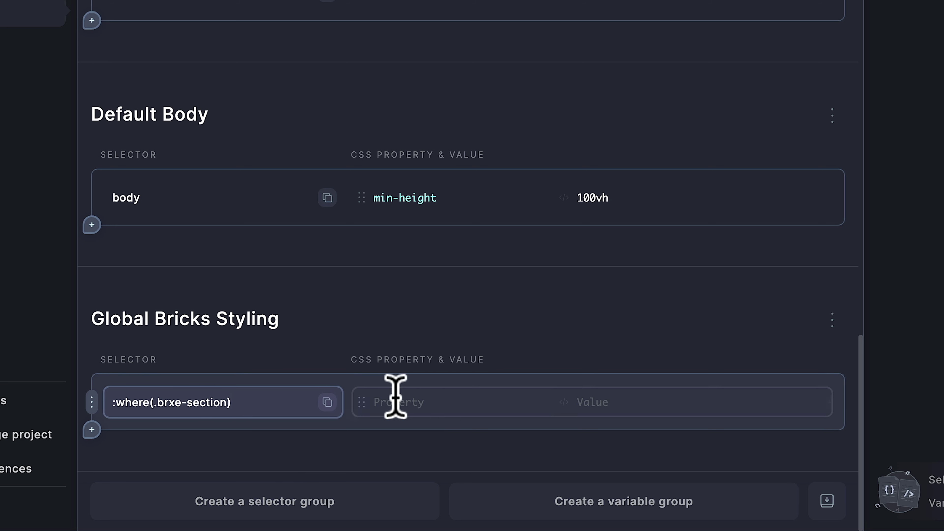
Give :where(.brxe-section) padding set to the --space-l spacing variable
{"action": "left_click", "coordinate": [420, 399]}
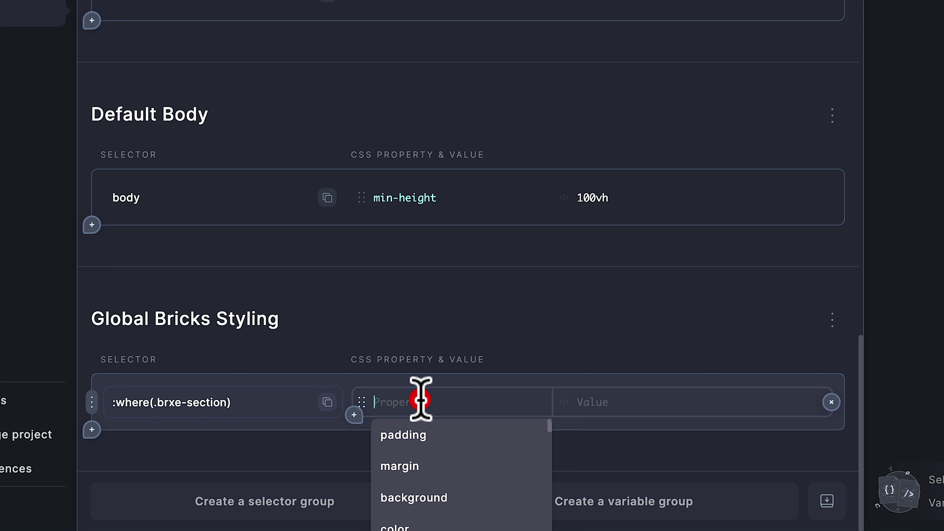
{"action": "left_click", "coordinate": [427, 439]}
{"action": "left_click", "coordinate": [599, 398]}
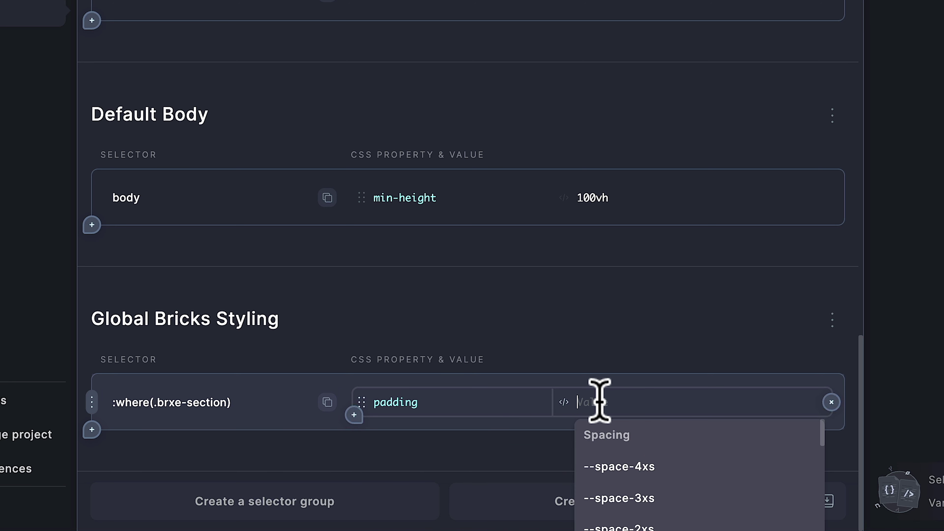
{"action": "scroll", "coordinate": [624, 500], "scroll_direction": "down", "scroll_amount": 2}
{"action": "scroll", "coordinate": [626, 506], "scroll_direction": "down", "scroll_amount": 2}
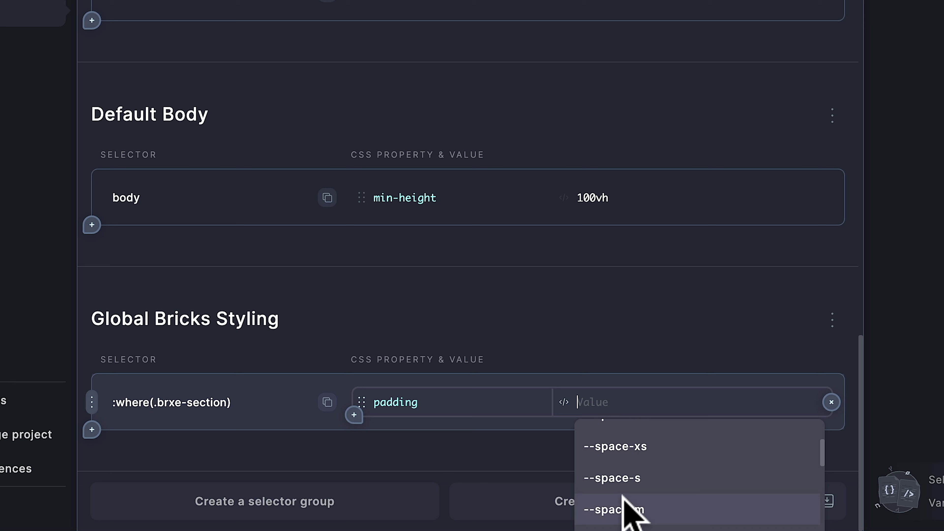
{"action": "left_click", "coordinate": [624, 525]}
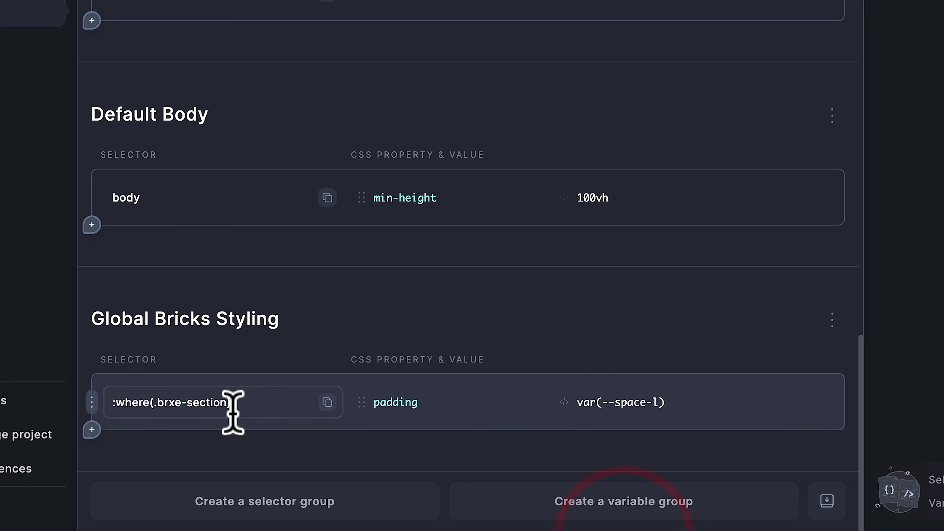